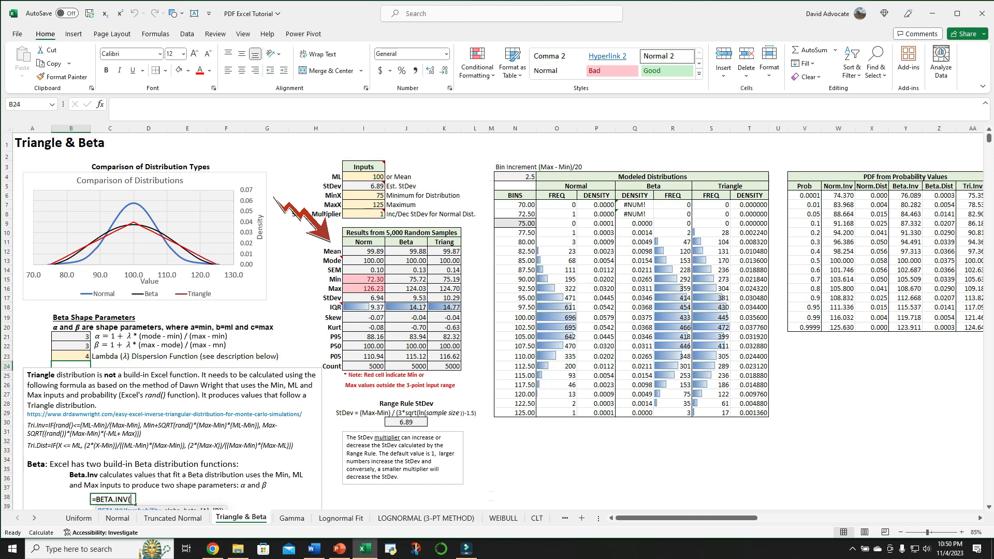
- Examine the PDF from Probability Values table and the Calculated Values From 5,000 Random Numbers table
{"action": "left_click_drag", "start_coordinate": [687, 518], "coordinate": [800, 518]}
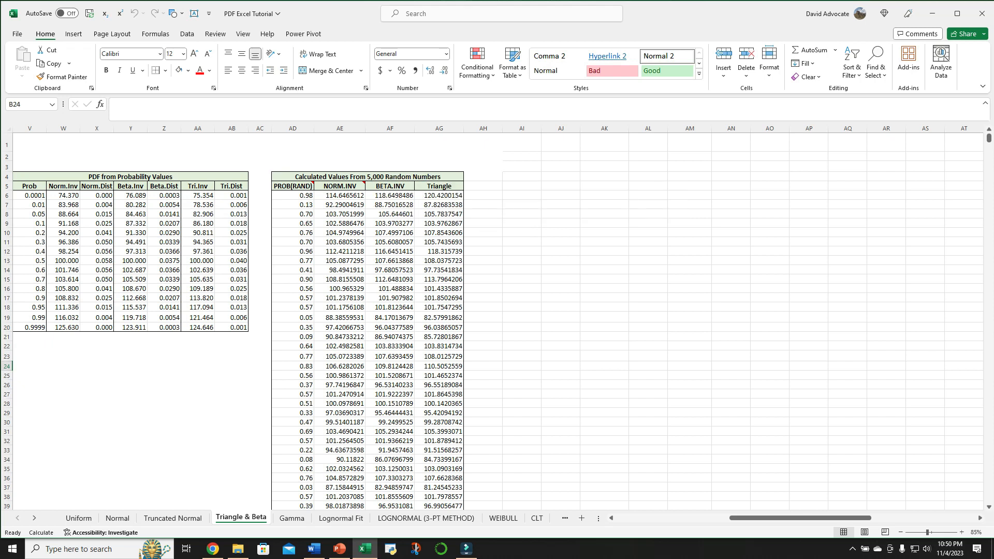
{"action": "key", "text": "alt"}
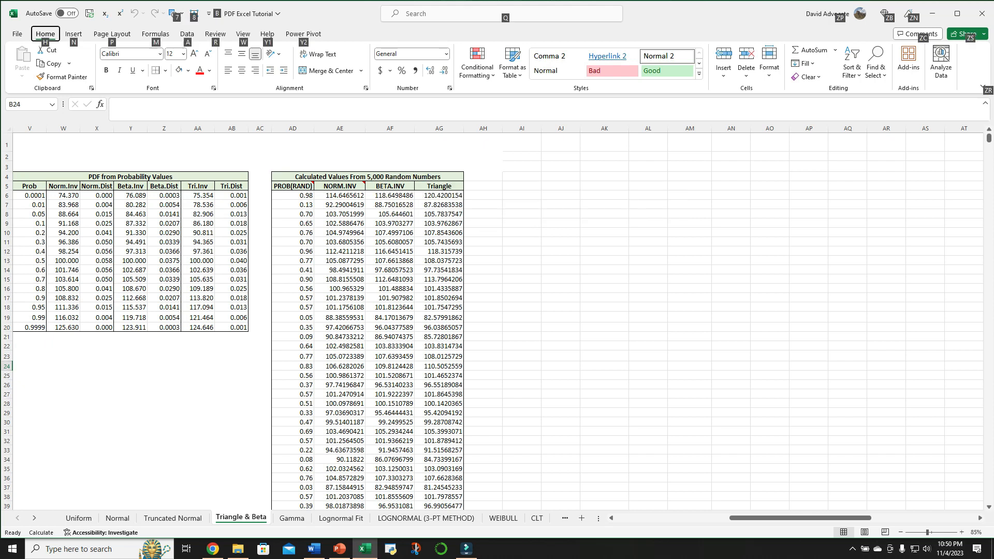
{"action": "scroll", "coordinate": [497, 321], "scroll_direction": "left", "scroll_amount": 3}
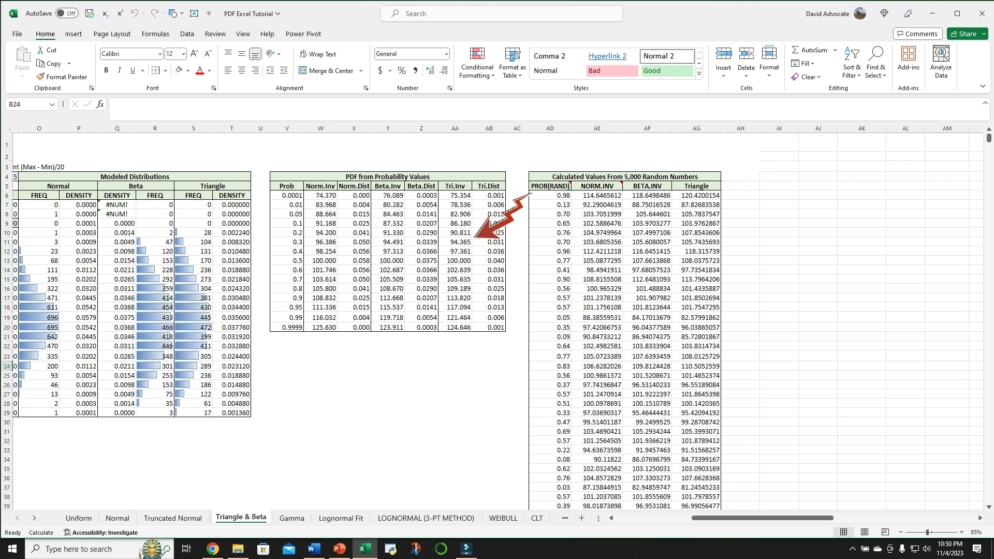
{"action": "scroll", "coordinate": [497, 318], "scroll_direction": "left", "scroll_amount": 5}
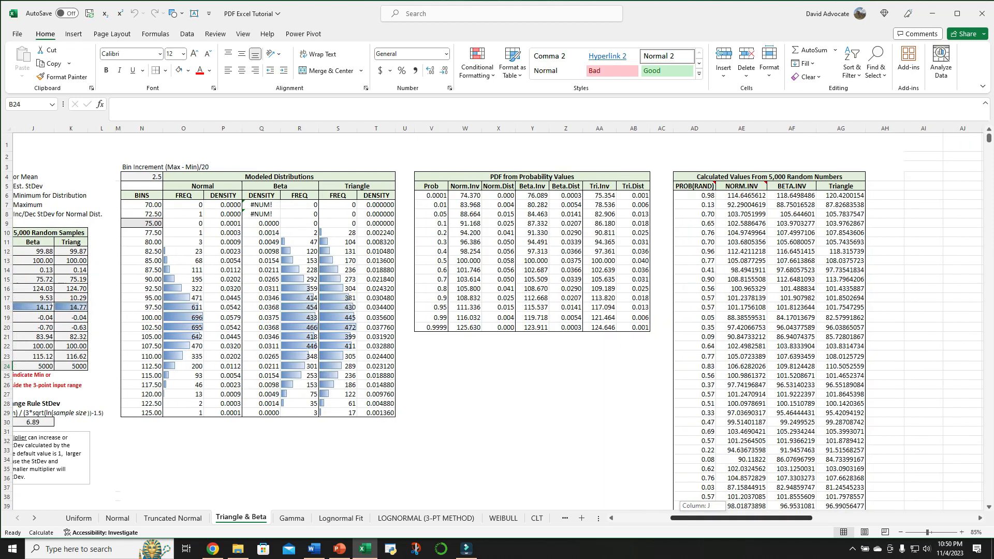
{"action": "scroll", "coordinate": [497, 318], "scroll_direction": "left", "scroll_amount": 5}
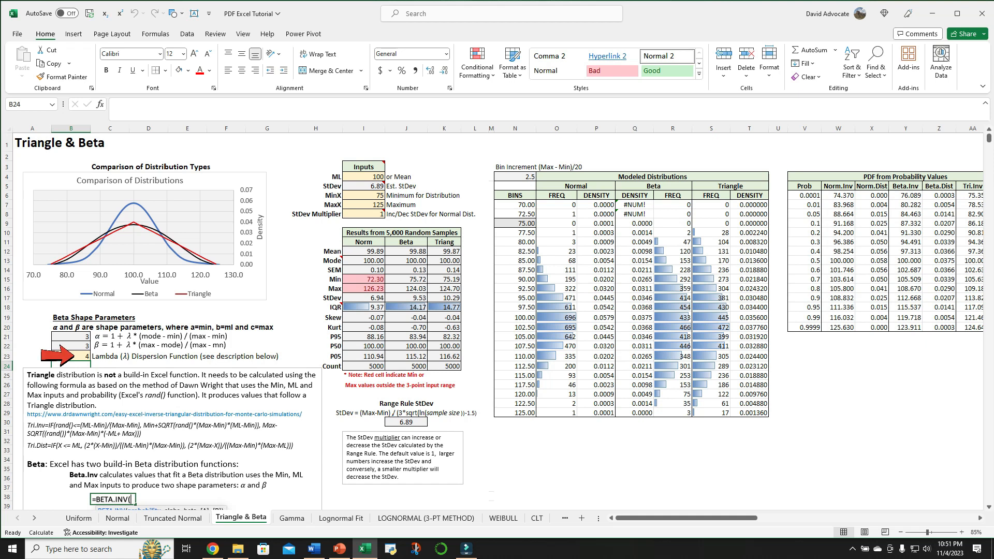
- Set the Lambda dispersion value in B23 to 10 and recalculate the sheet
{"action": "left_click", "coordinate": [71, 356]}
{"action": "type", "text": "10"}
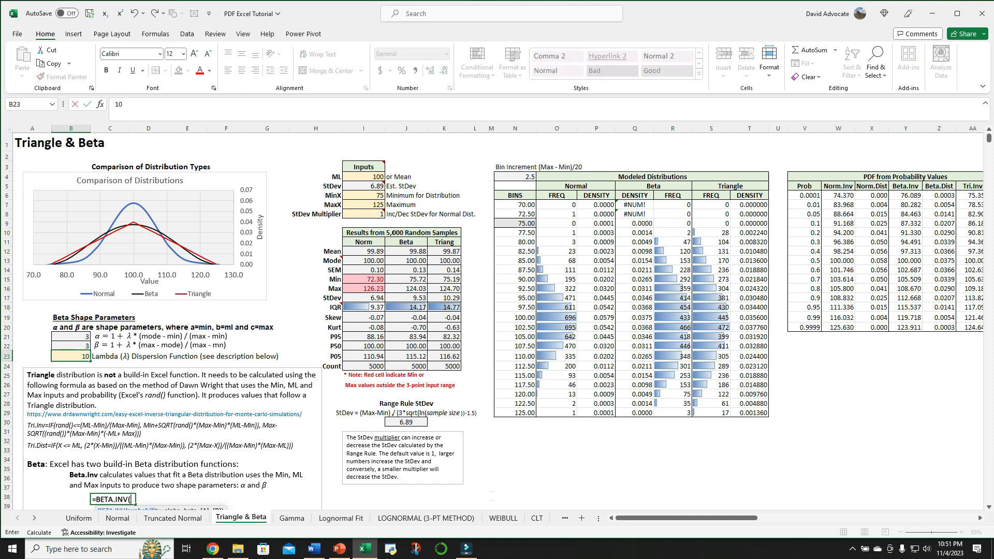
{"action": "key", "text": "Return"}
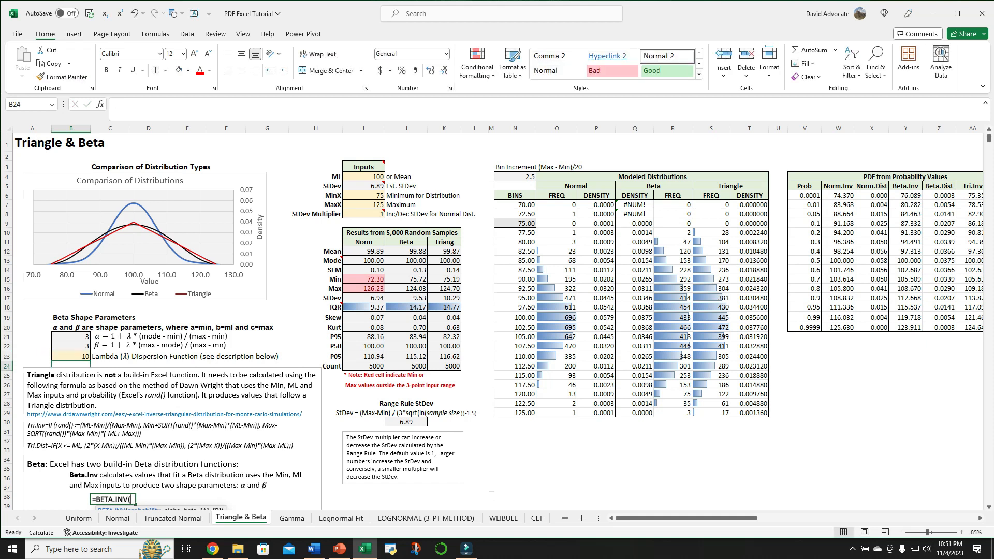
{"action": "key", "text": "F9"}
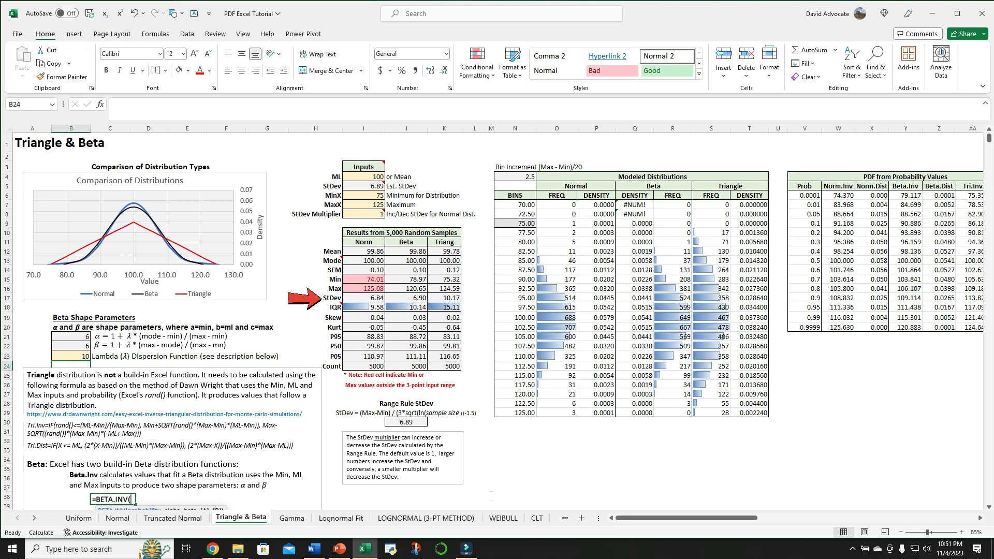
- Set the Lambda dispersion value in B23 to 0.001 and recalculate the distributions
{"action": "key", "text": "alt"}
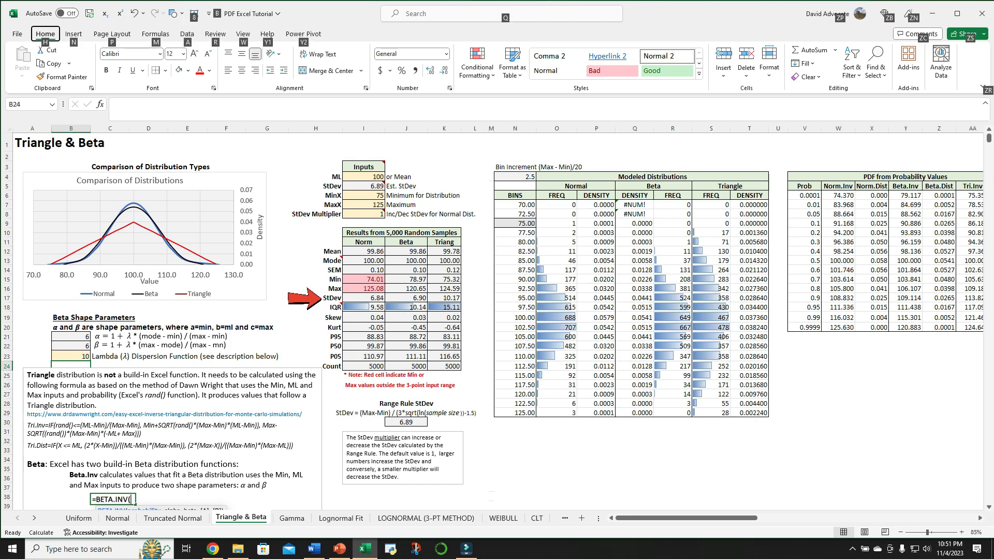
{"action": "key", "text": "Escape"}
{"action": "key", "text": "Up"}
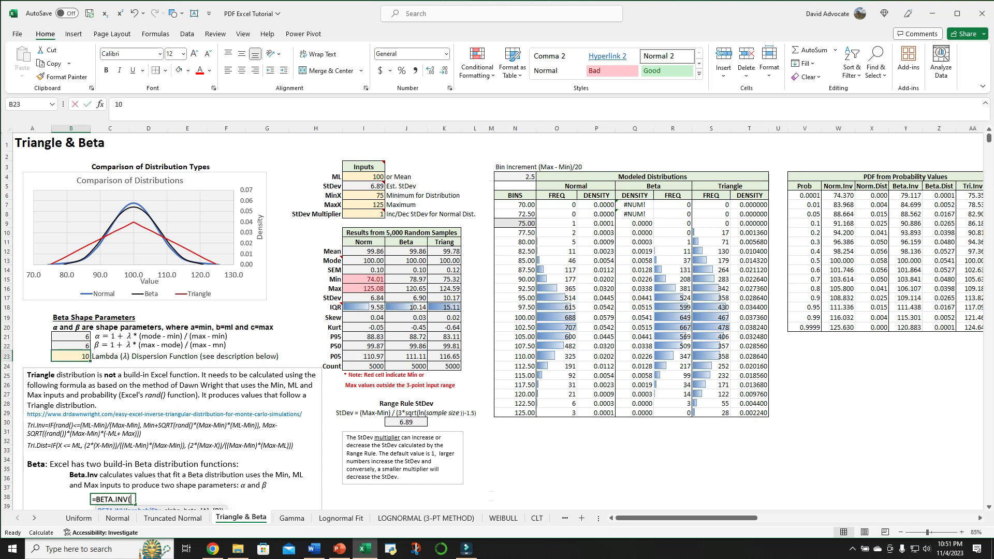
{"action": "type", "text": ".001"}
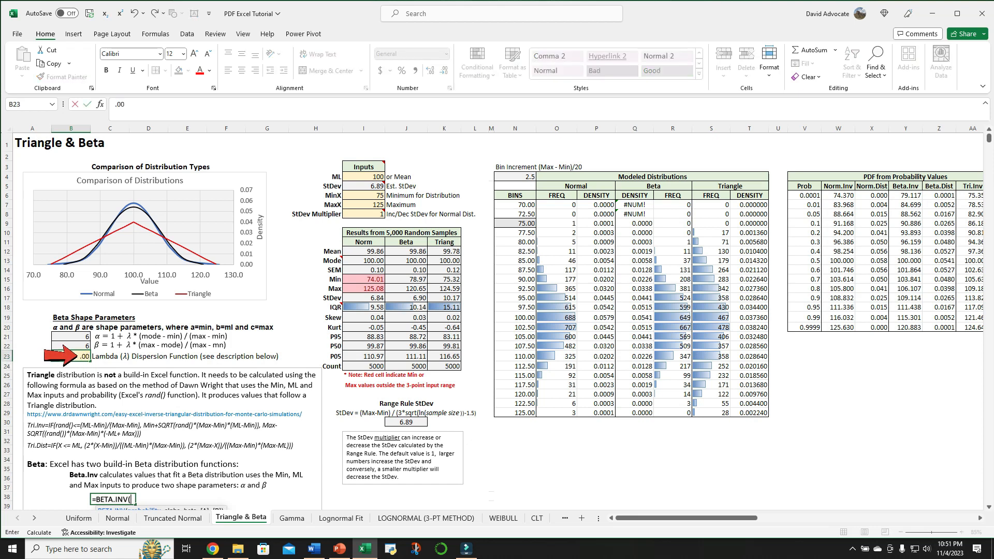
{"action": "key", "text": "Return"}
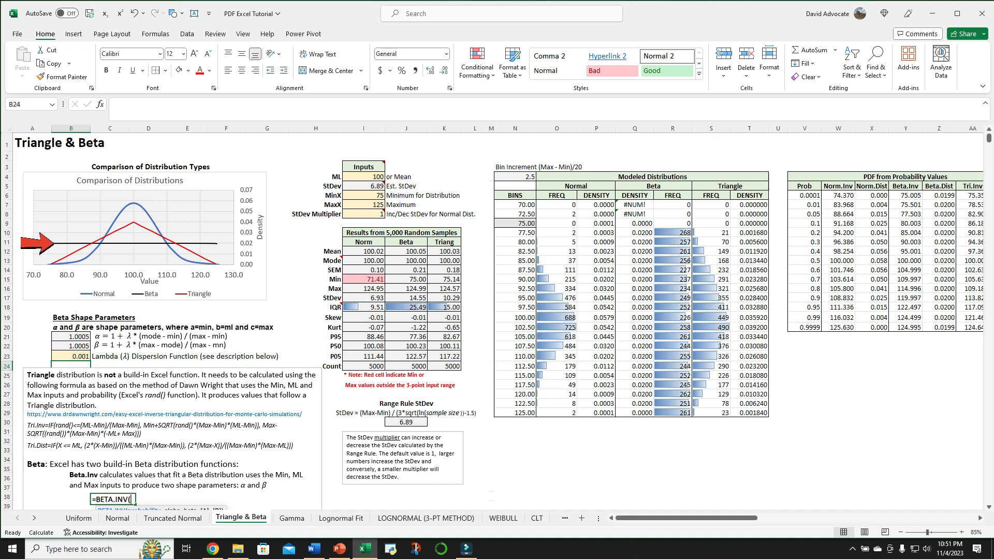
- Set the Lambda dispersion value in B23 to 4 and recalculate the distributions
{"action": "key", "text": "alt"}
{"action": "key", "text": "Escape"}
{"action": "left_click", "coordinate": [71, 356]}
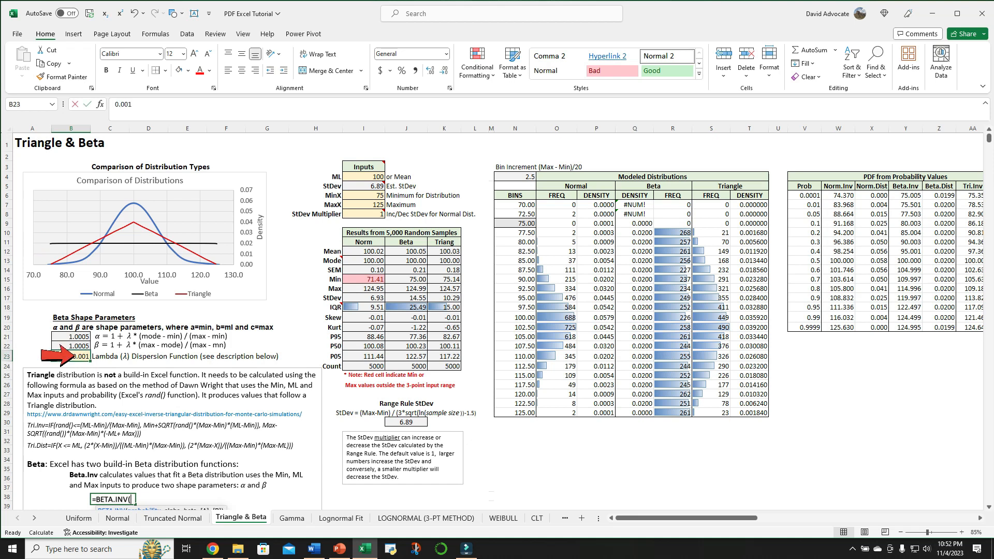
{"action": "type", "text": "4"}
{"action": "key", "text": "Return"}
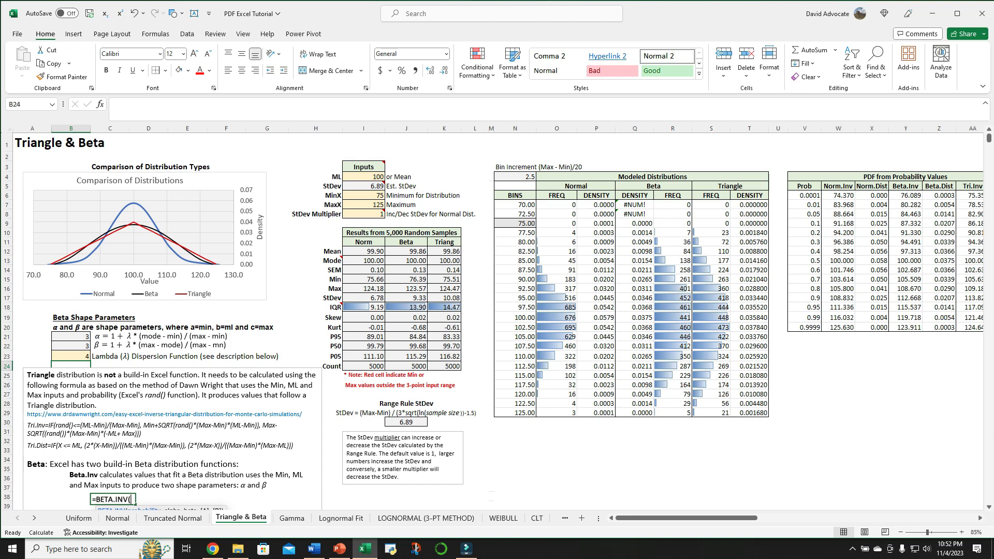
- Set the MaxX input to 200 and recalculate the sheet to compare the skewed distributions in the chart
{"action": "left_click", "coordinate": [363, 205]}
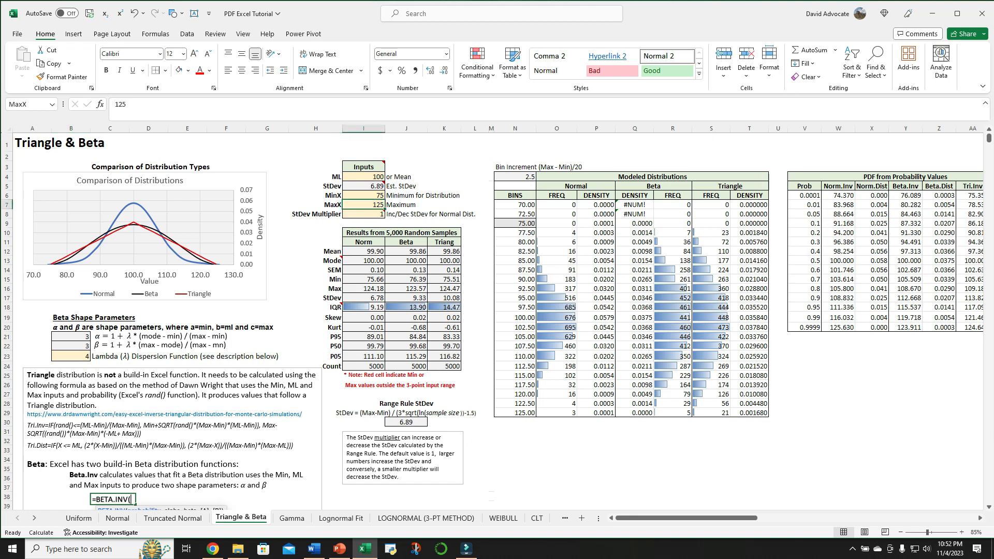
{"action": "type", "text": "200"}
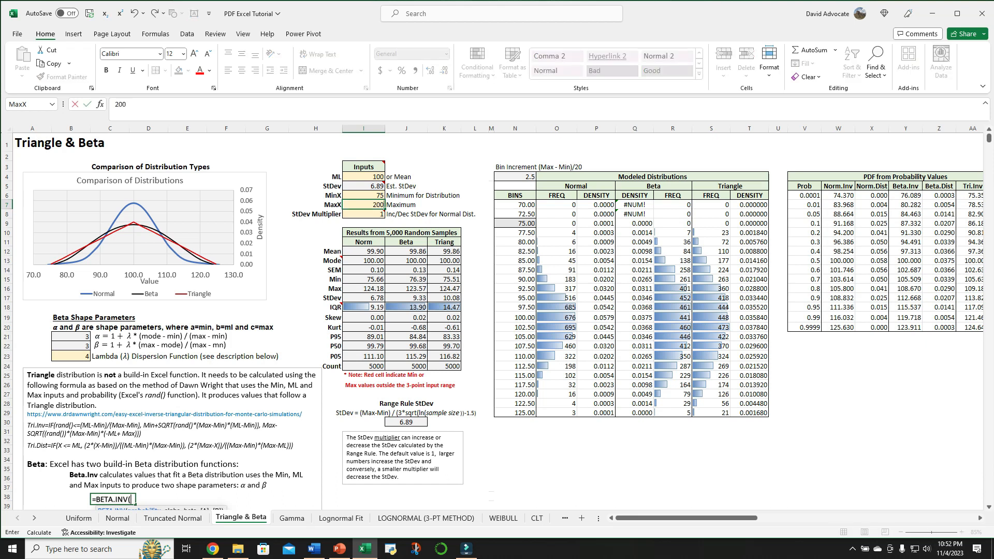
{"action": "key", "text": "Return"}
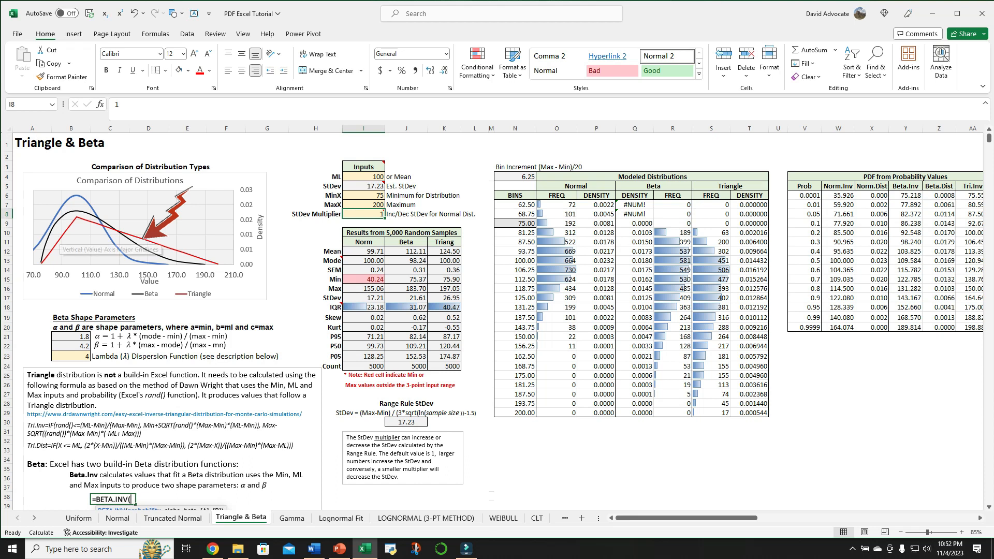
{"action": "mouse_move", "coordinate": [65, 218]}
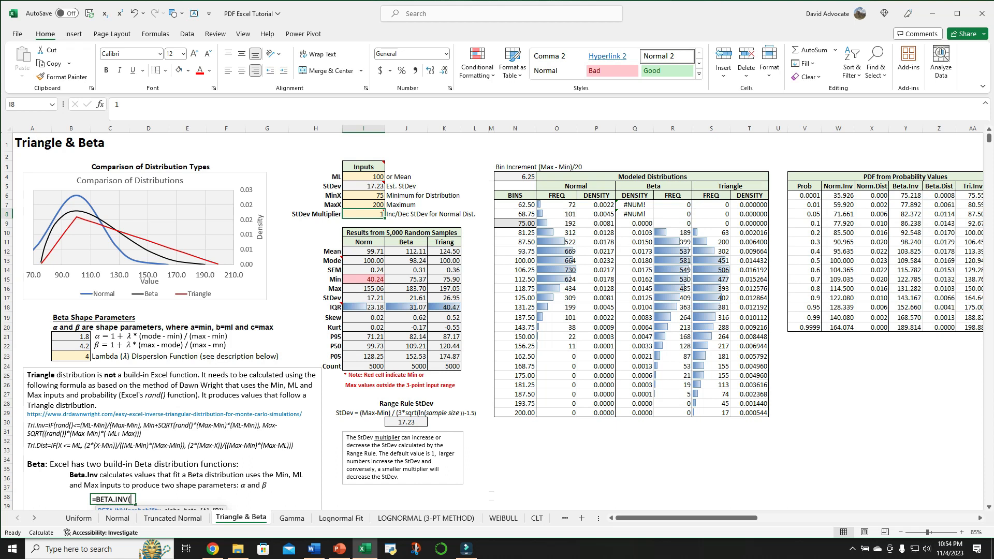
- Examine the Norm.Inv, Norm.Dist and Beta.Inv formulas in the probability table and the notes on the Beta functions and Lambda
{"action": "left_click", "coordinate": [838, 196]}
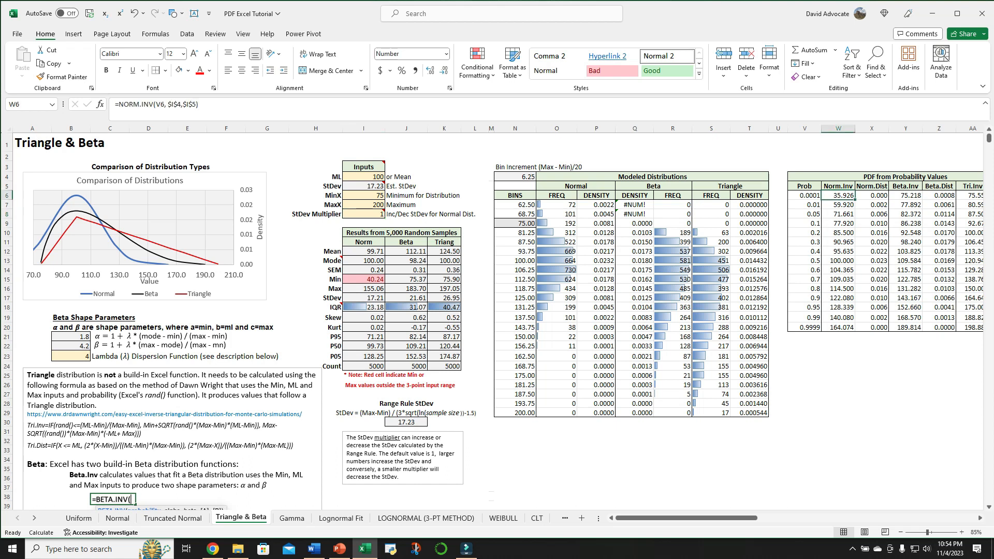
{"action": "left_click", "coordinate": [872, 195]}
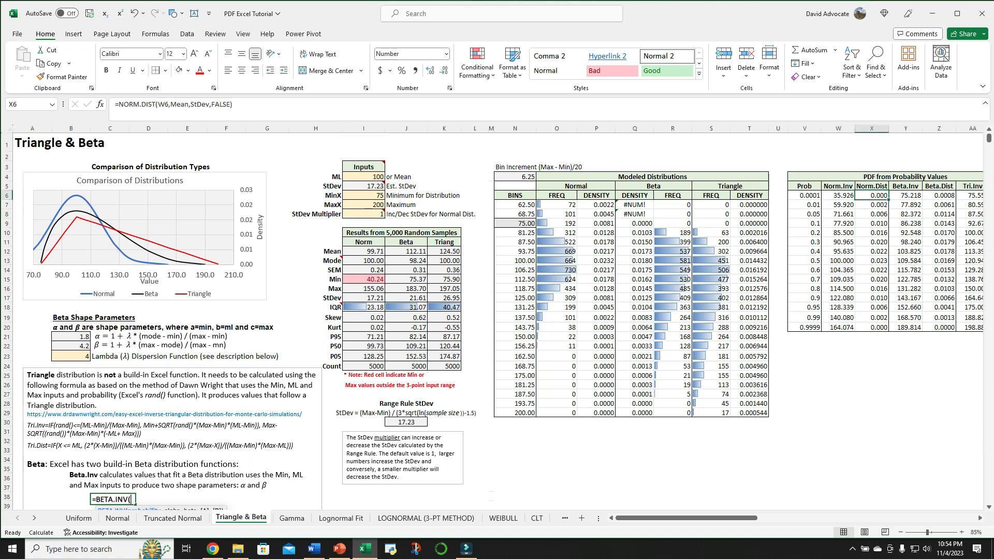
{"action": "left_click", "coordinate": [906, 205]}
{"action": "scroll", "coordinate": [492, 303], "scroll_direction": "down", "scroll_amount": 1}
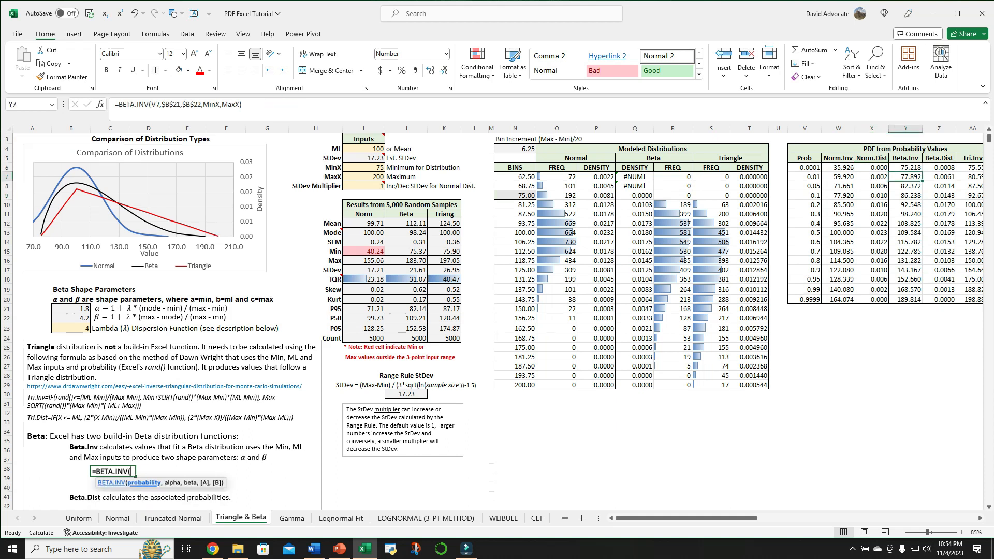
{"action": "scroll", "coordinate": [492, 302], "scroll_direction": "down", "scroll_amount": 1}
{"action": "scroll", "coordinate": [493, 303], "scroll_direction": "down", "scroll_amount": 8}
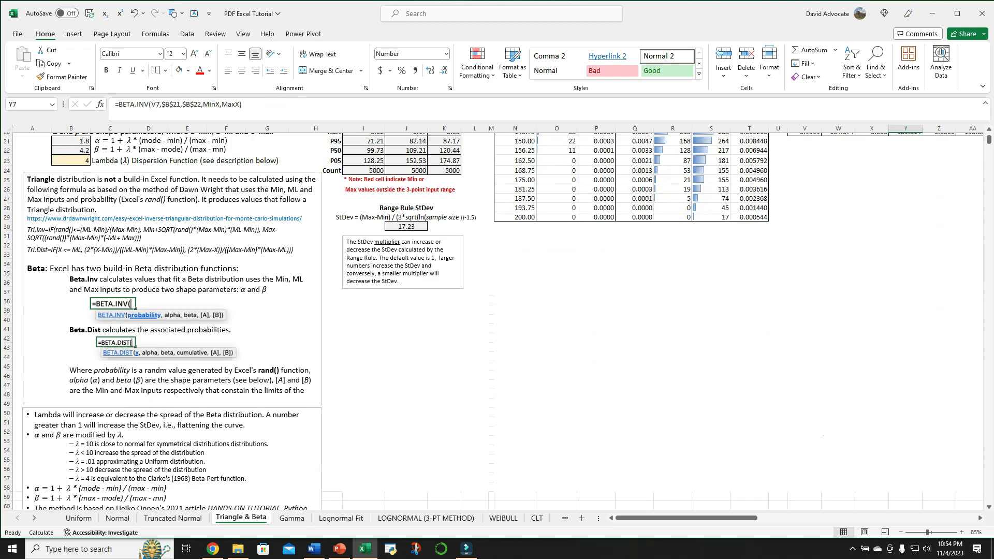
{"action": "scroll", "coordinate": [492, 321], "scroll_direction": "down", "scroll_amount": 3}
{"action": "scroll", "coordinate": [492, 321], "scroll_direction": "up", "scroll_amount": 5}
{"action": "scroll", "coordinate": [492, 321], "scroll_direction": "up", "scroll_amount": 7}
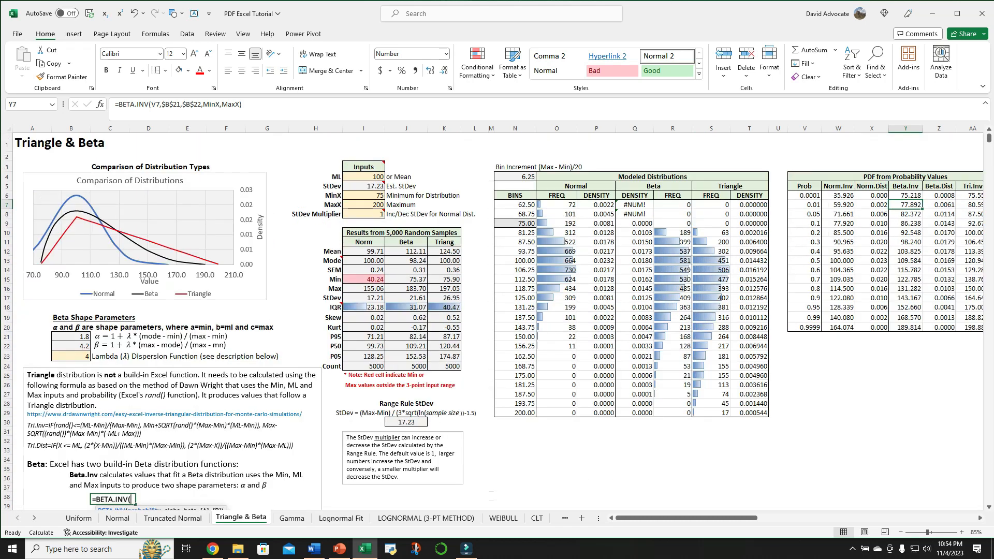